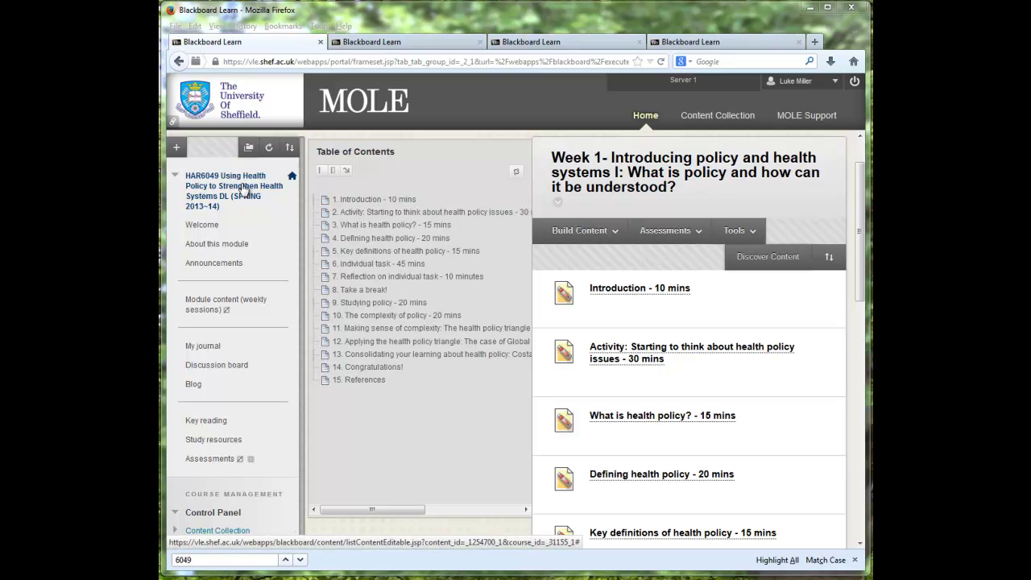
Open the "Defining health policy - 20 mins" page from the Week 1 session and look through its text and activity.
click(332, 170)
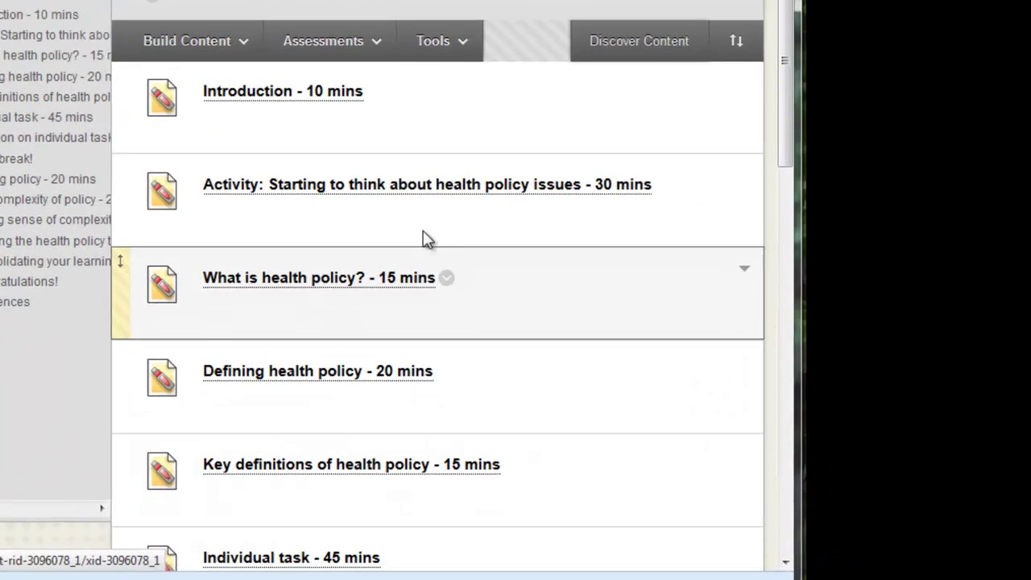
click(434, 40)
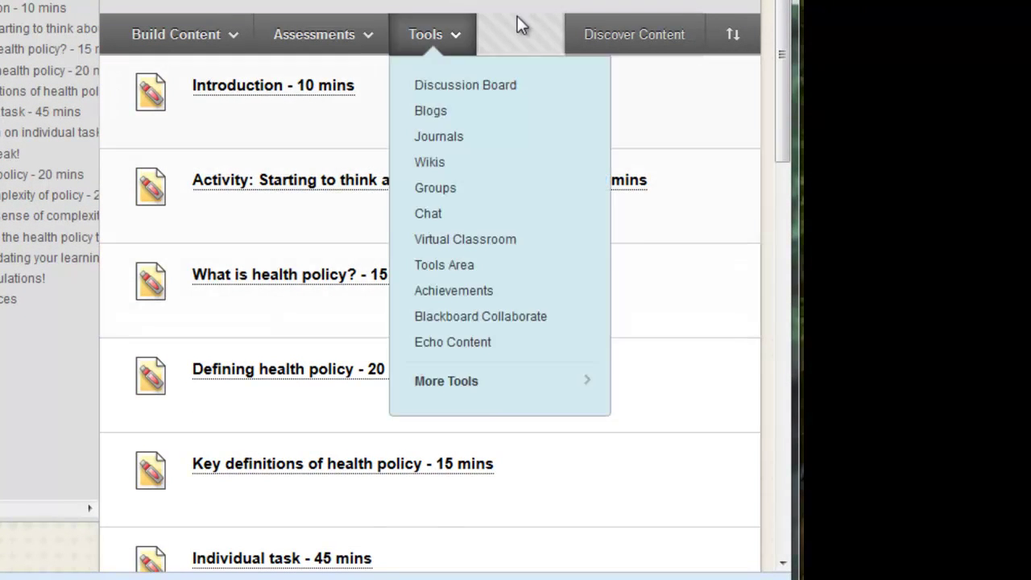
scroll(781, 81, up, 2)
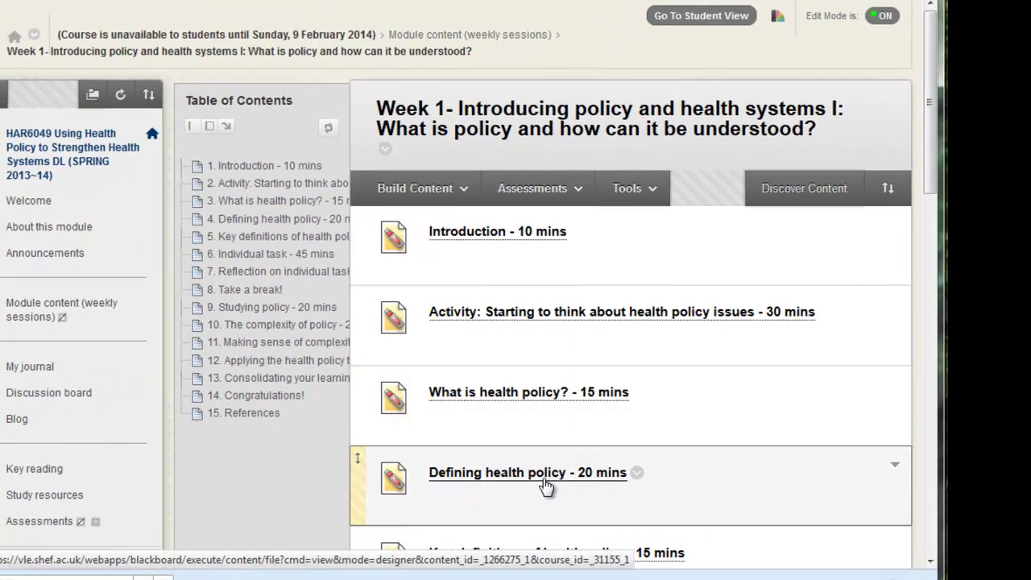
click(531, 469)
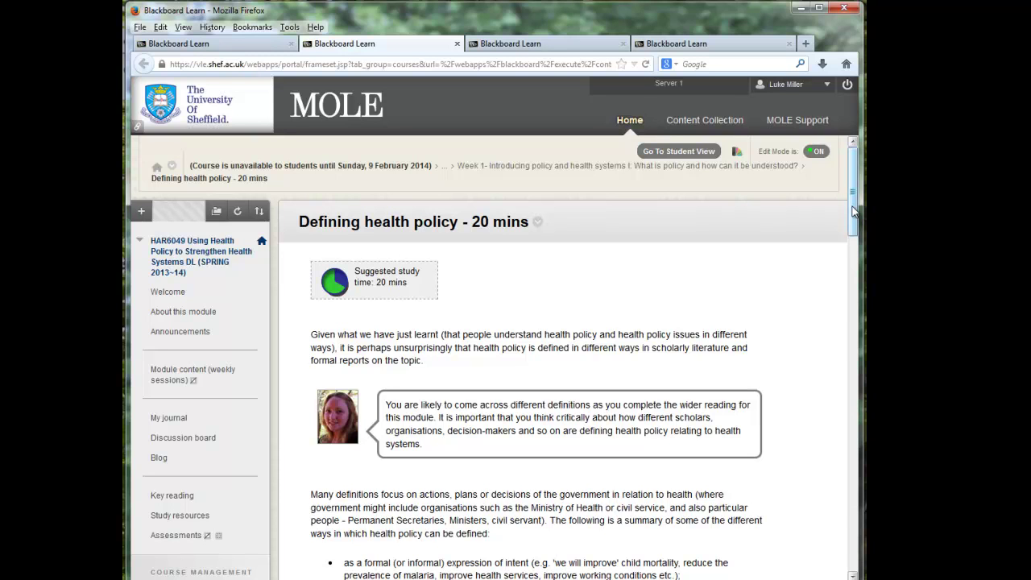
drag(854, 210, 854, 220)
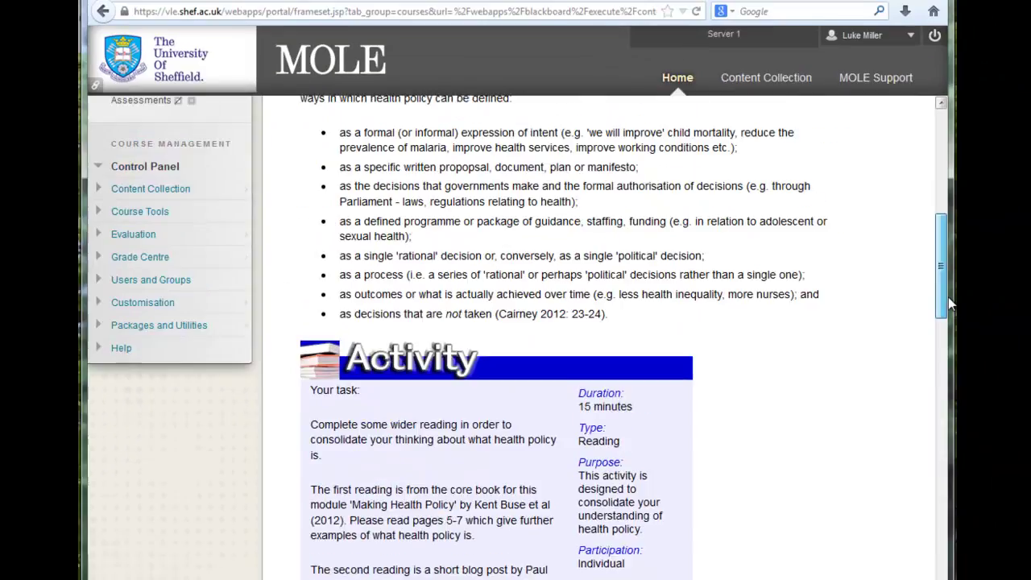
scroll(910, 220, up, 5)
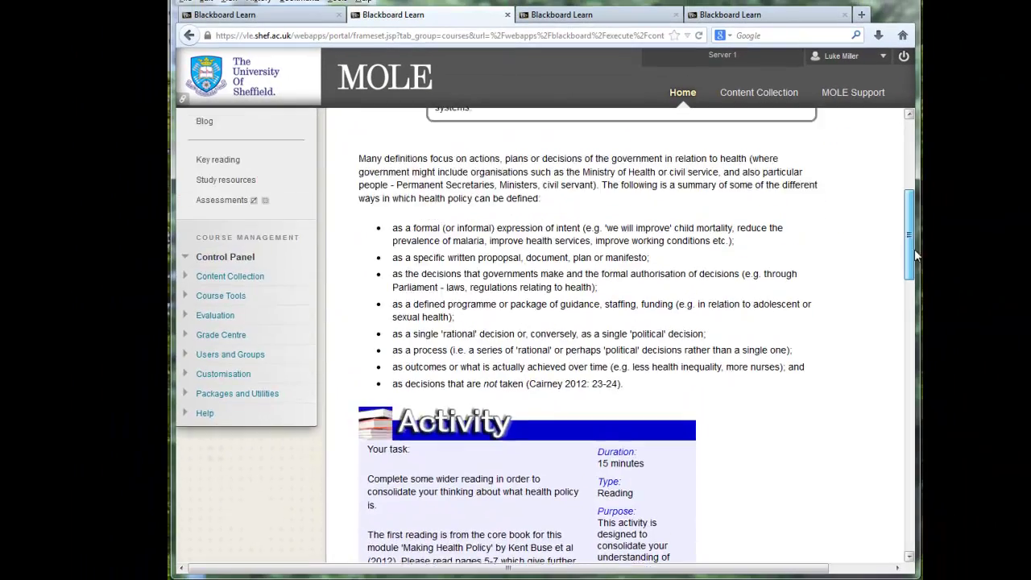
scroll(911, 220, up, 3)
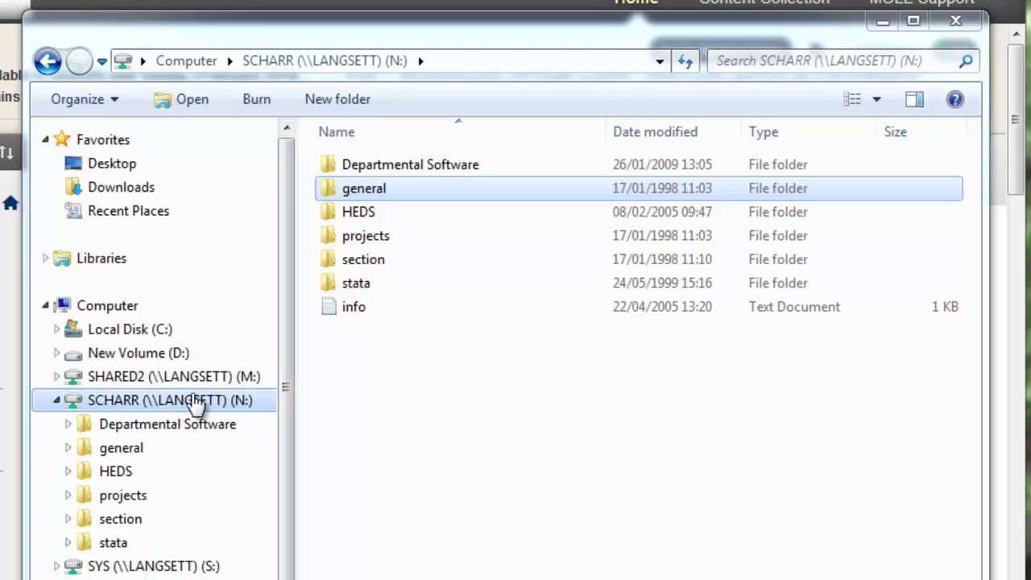
In Windows Explorer, open the Week 1 folder of HAR6049 inside general > MOPEpages on the SCHARR (N:) drive.
click(136, 453)
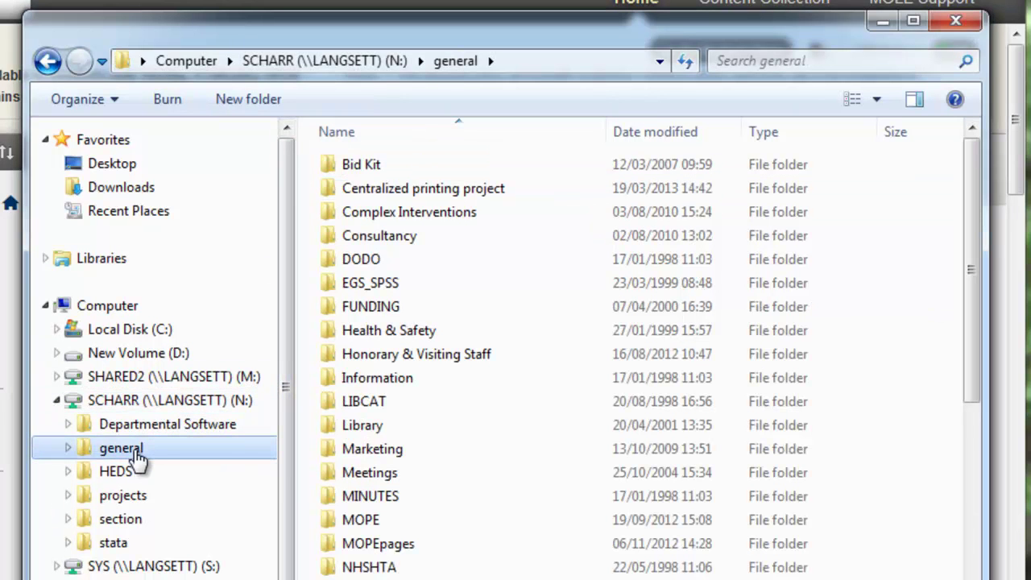
double_click(378, 545)
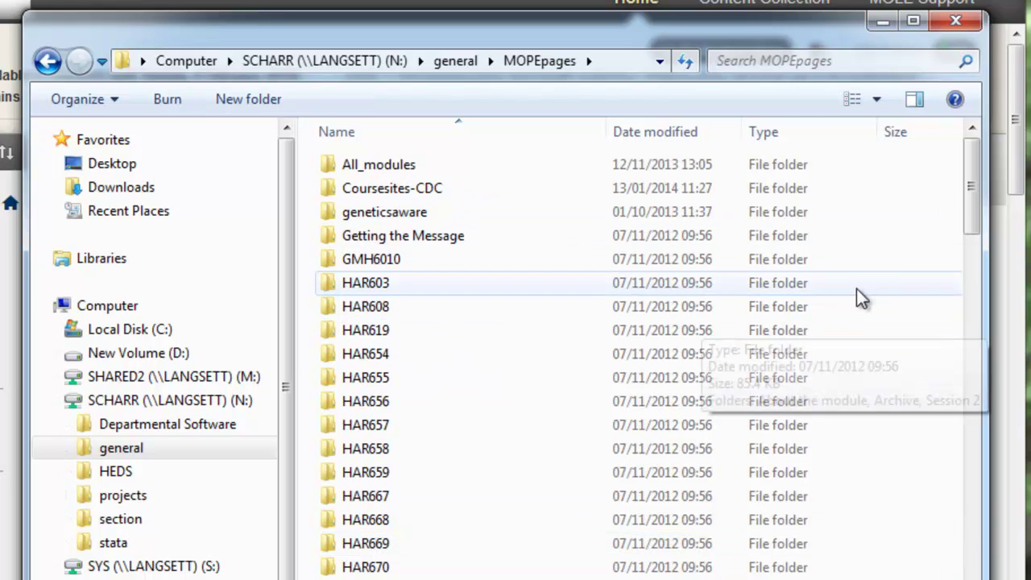
drag(970, 208, 1019, 405)
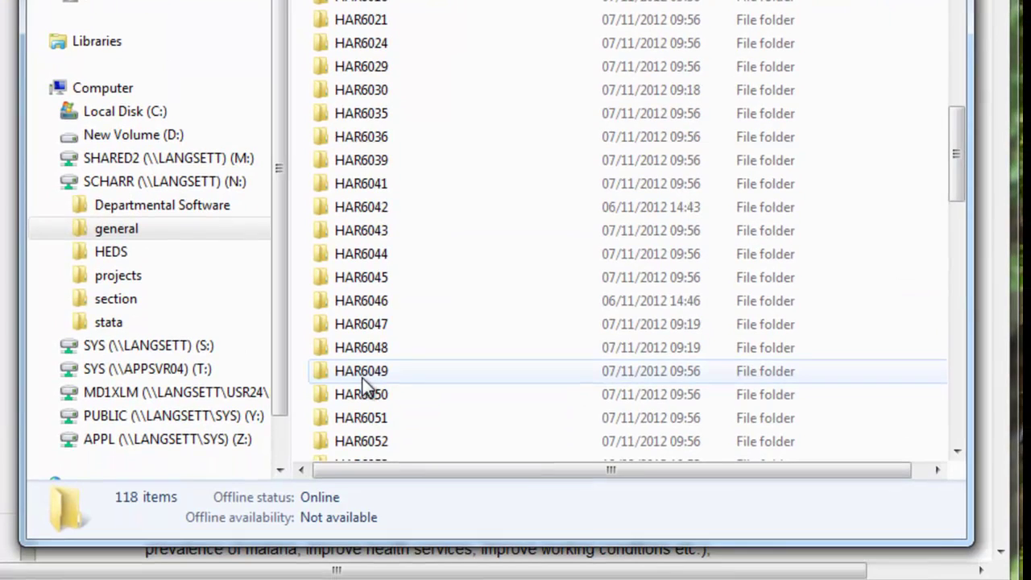
double_click(362, 373)
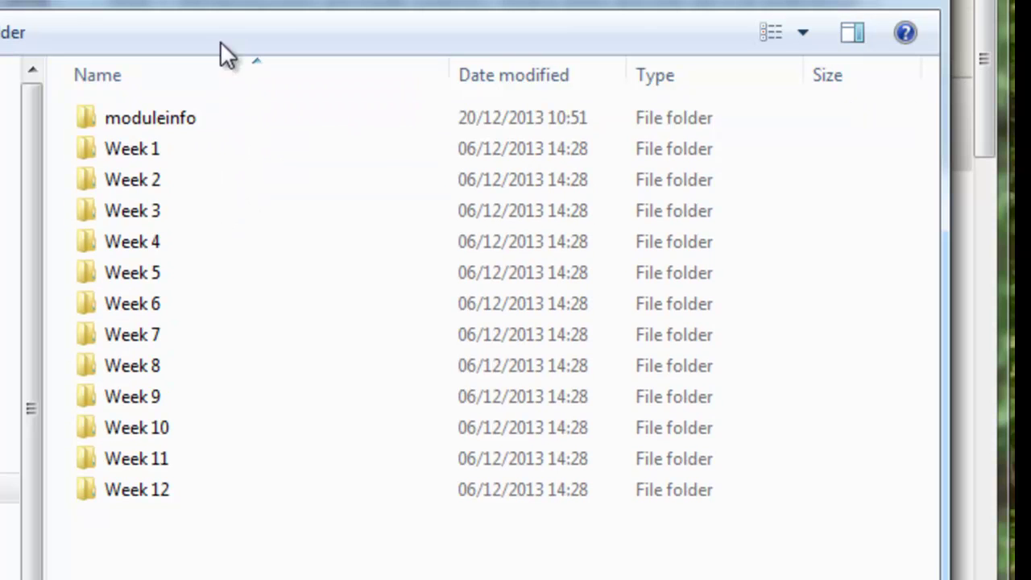
double_click(159, 161)
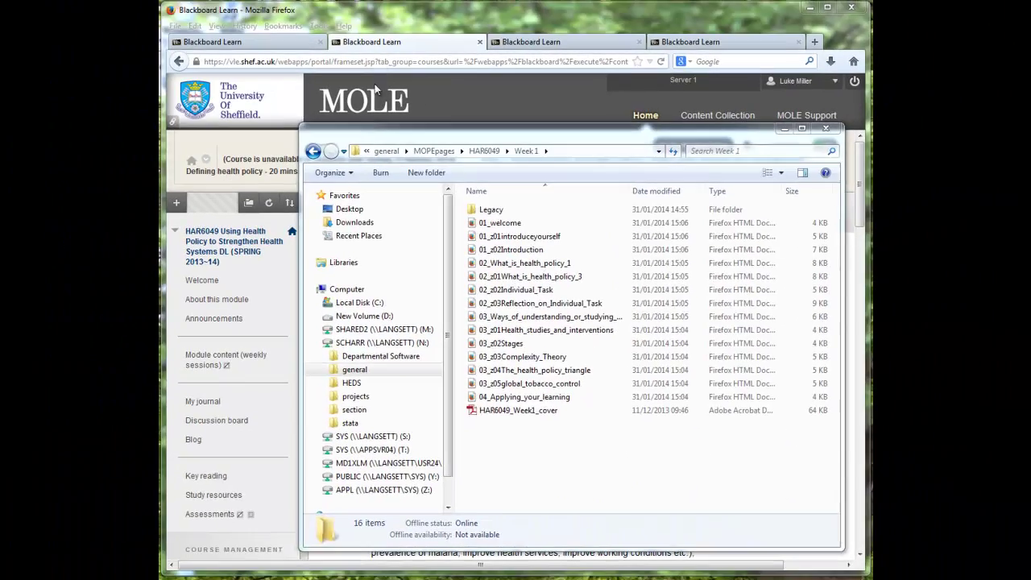
Return to the course in the browser and open its HAR6049.A.109213 content collection.
click(479, 76)
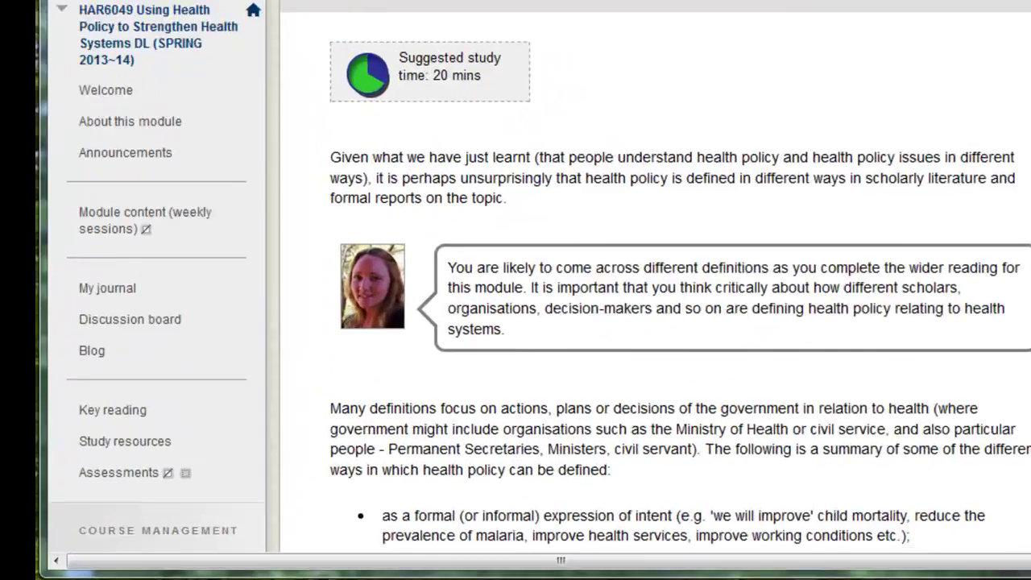
scroll(516, 362, down, 3)
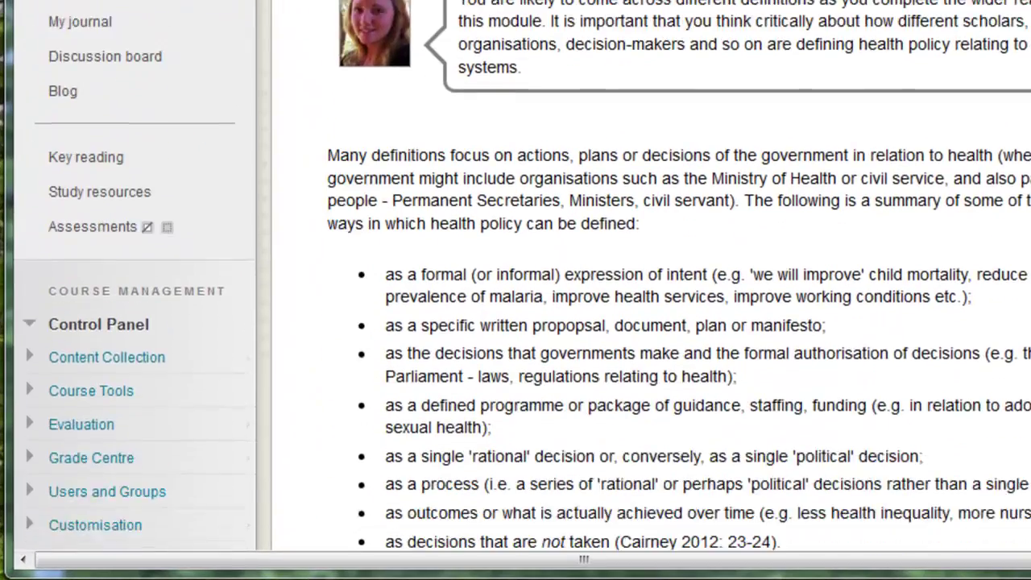
scroll(515, 282, down, 3)
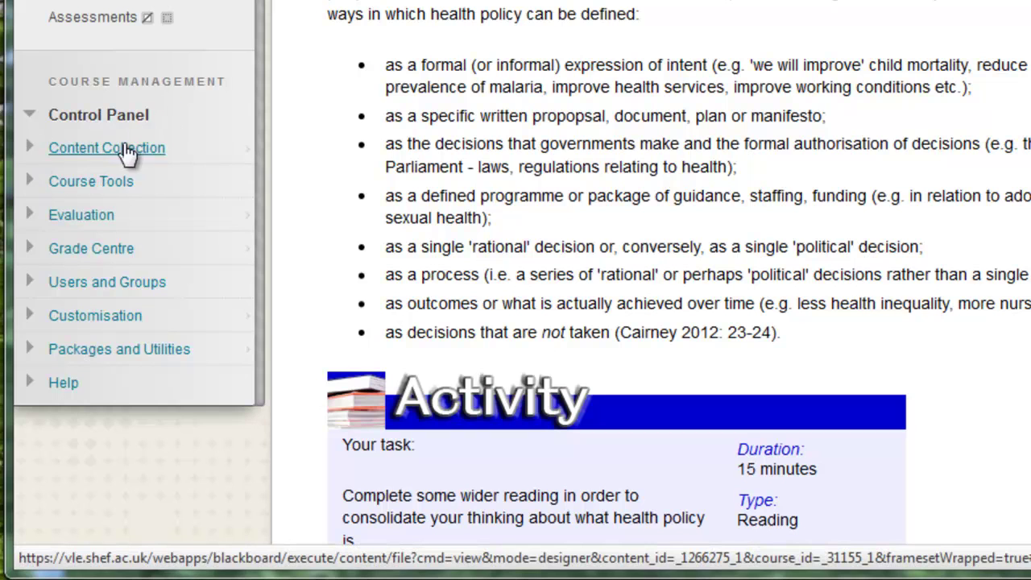
click(32, 153)
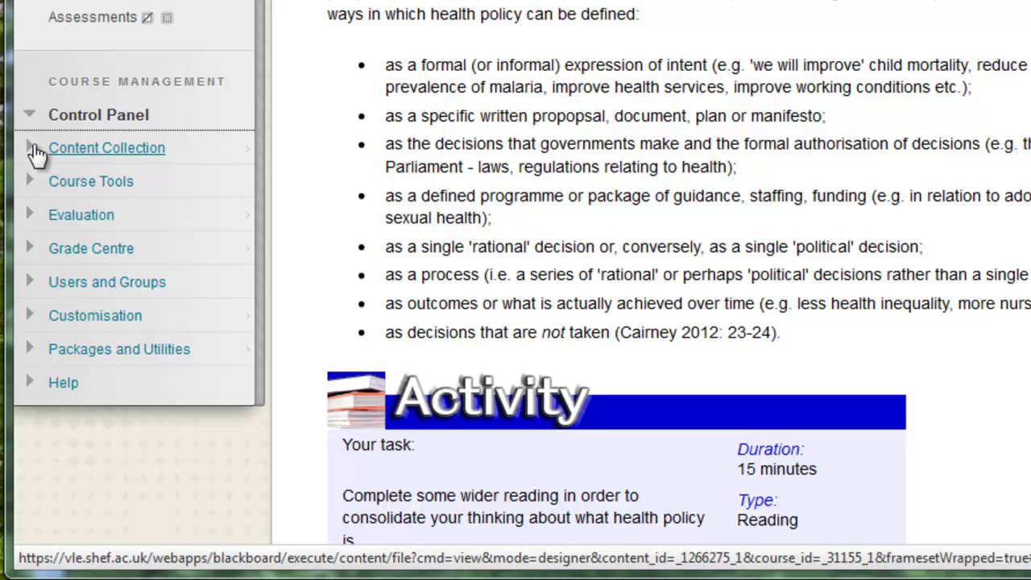
click(58, 153)
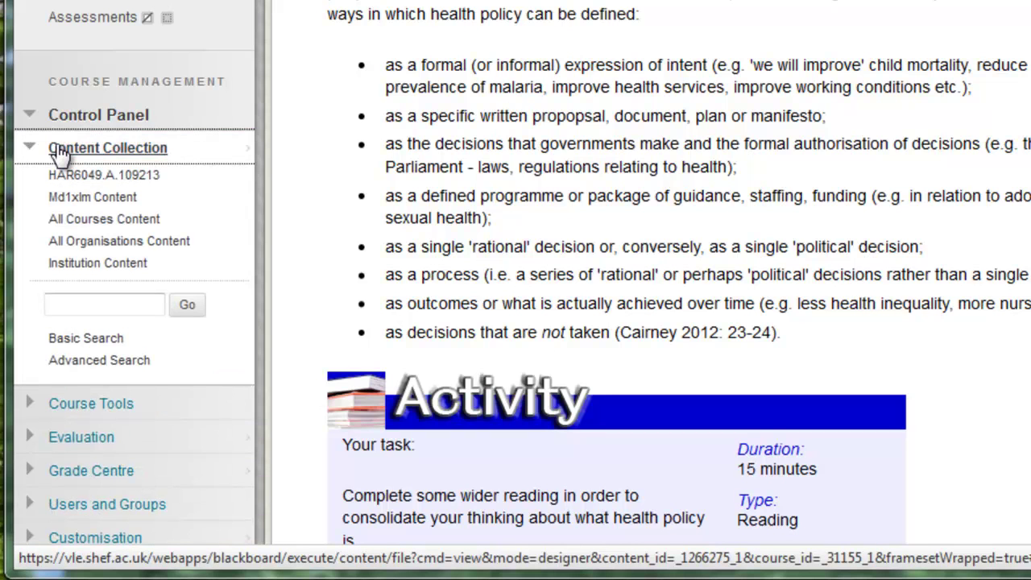
click(130, 185)
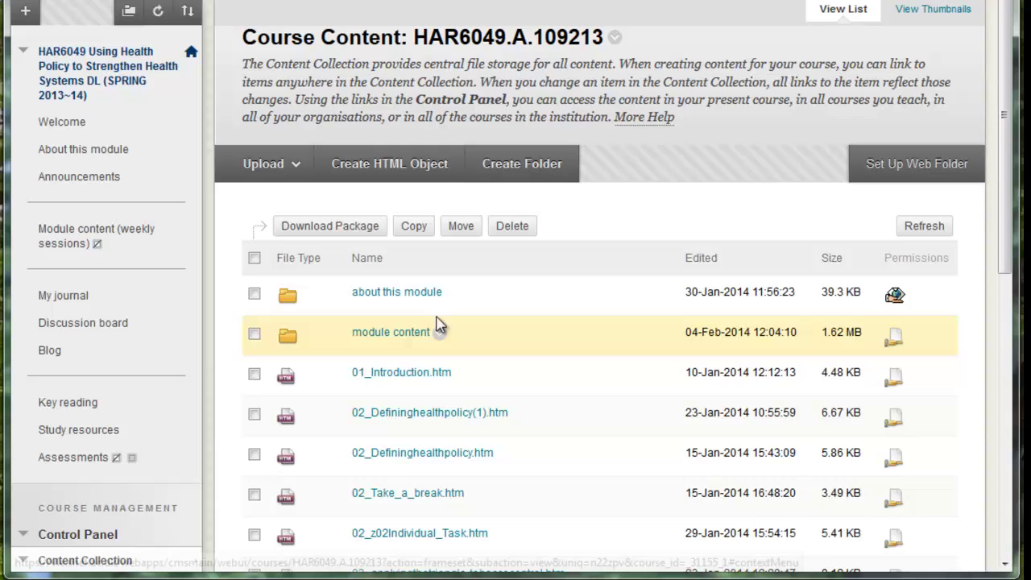
Look through the course files, open the "module content" folder and review its subfolders.
scroll(1007, 104, down, 1)
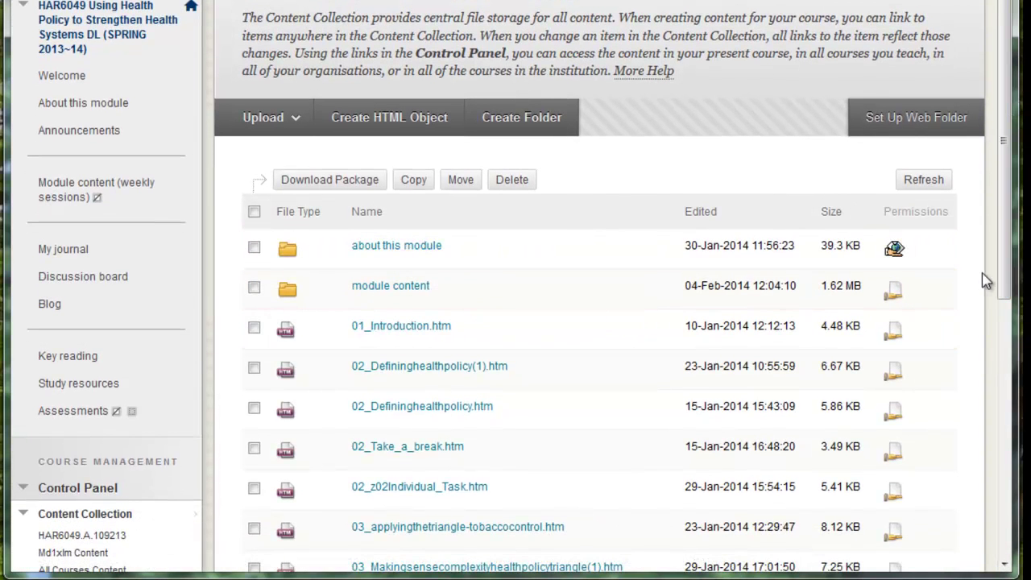
drag(1009, 225, 1019, 319)
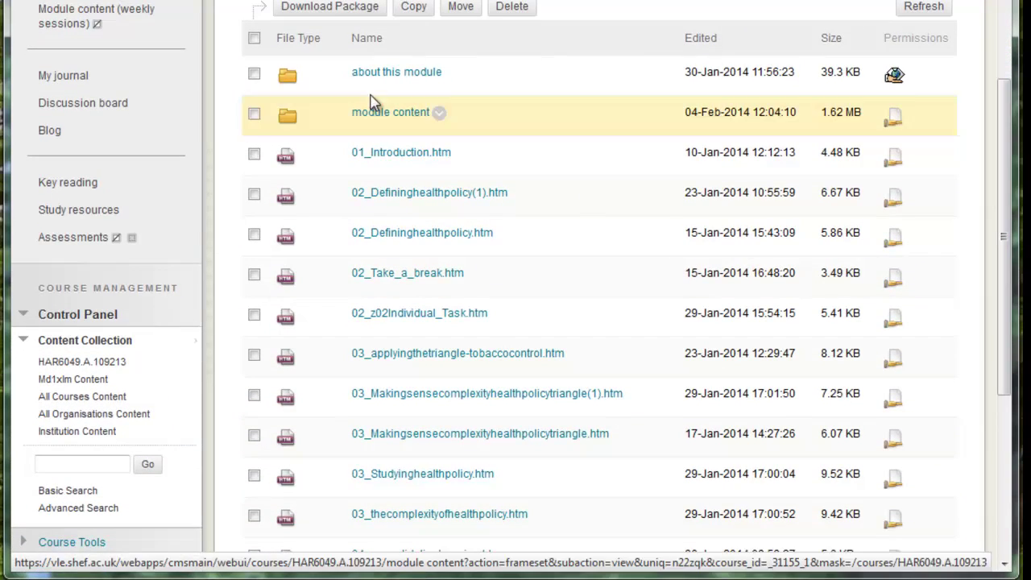
click(370, 118)
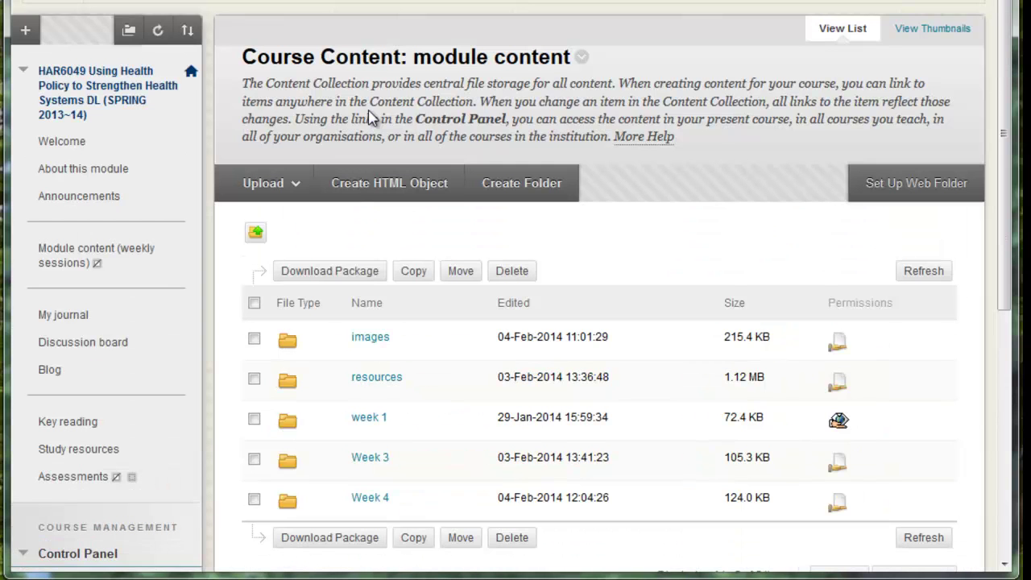
mouse_move(266, 199)
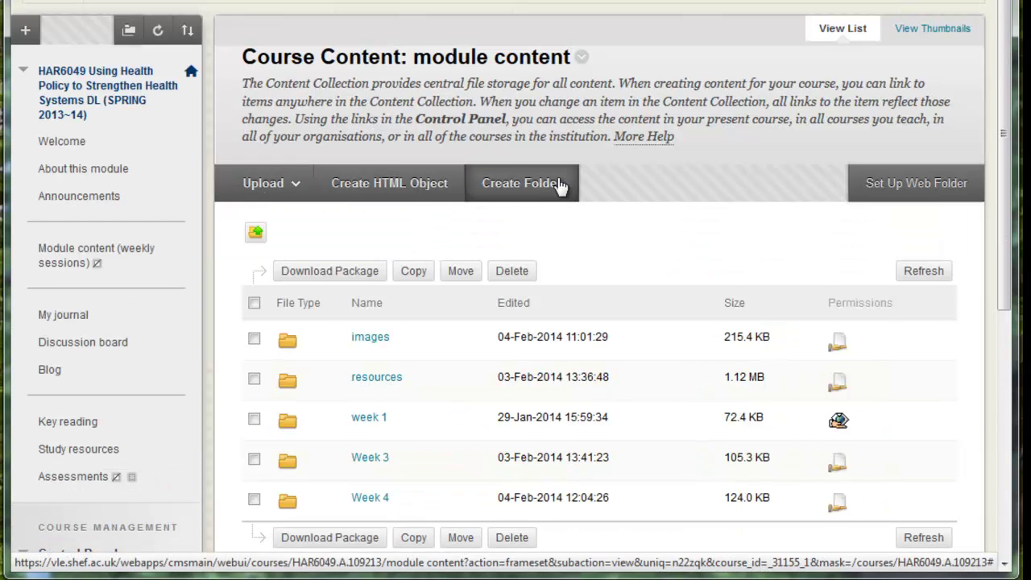
drag(1012, 131, 1012, 157)
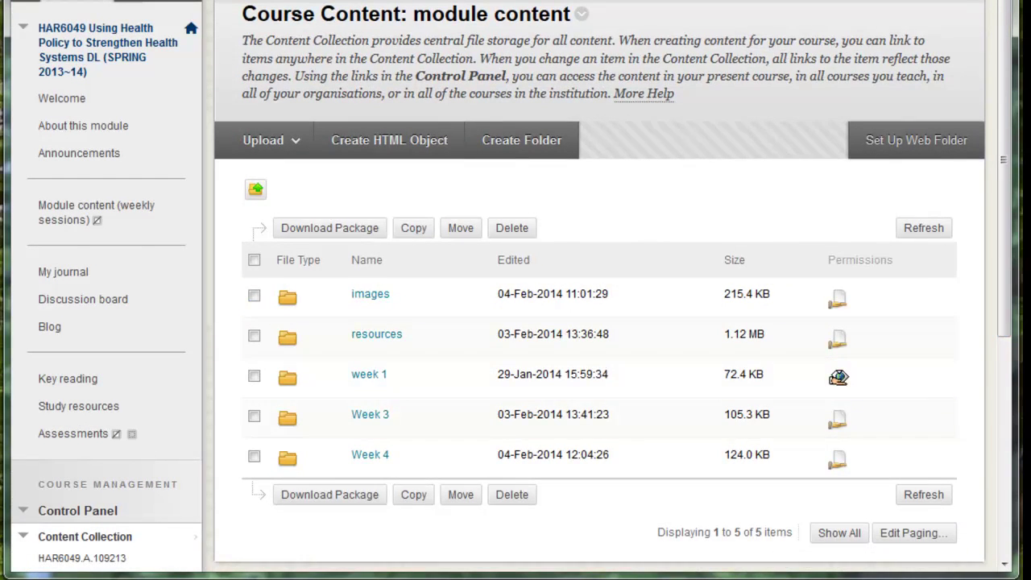
Switch to Windows Explorer, go back up to the MOPEpages folder and reopen HAR6049 to compare its weekly folders.
key(alt+Tab)
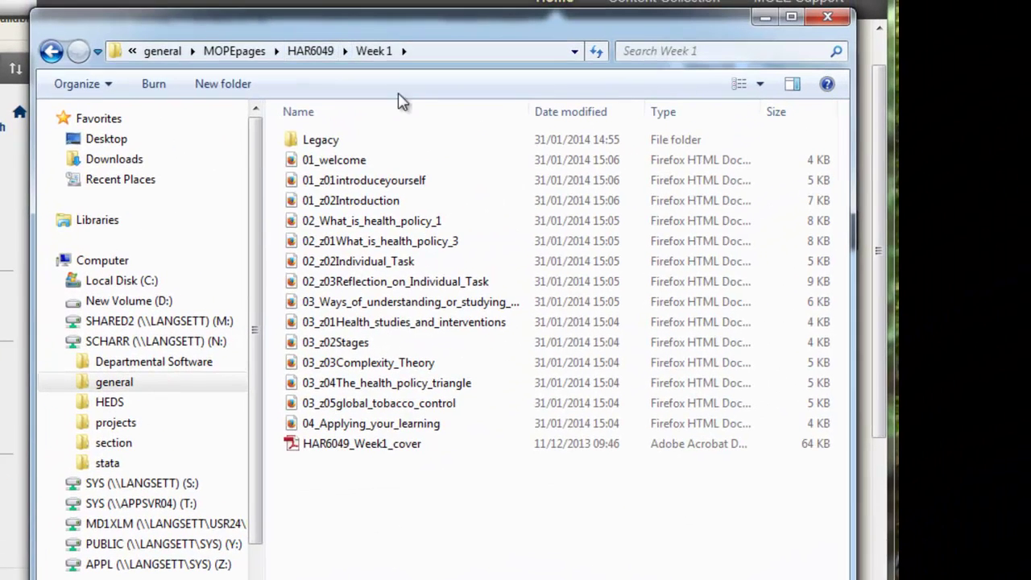
click(52, 51)
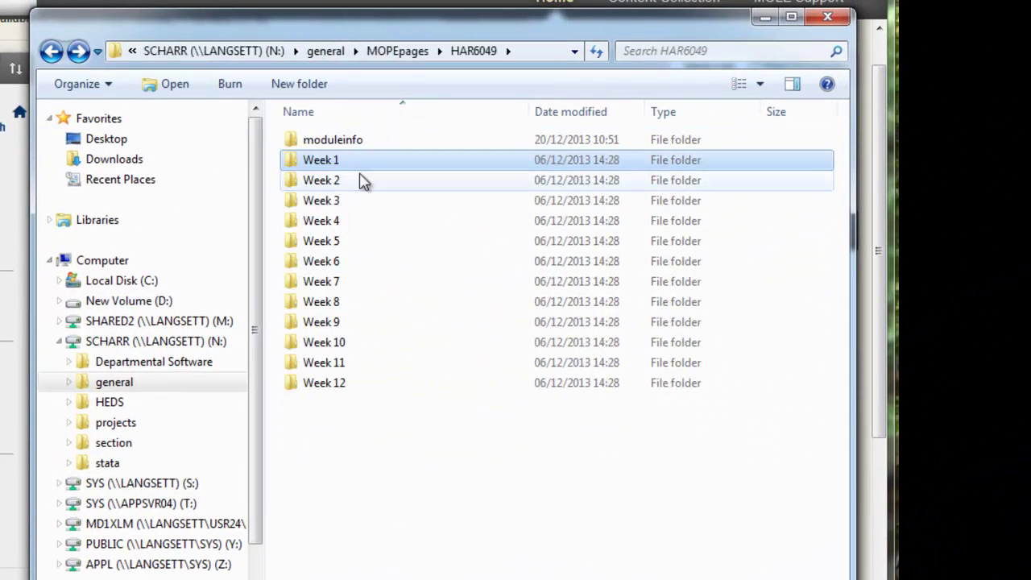
click(51, 51)
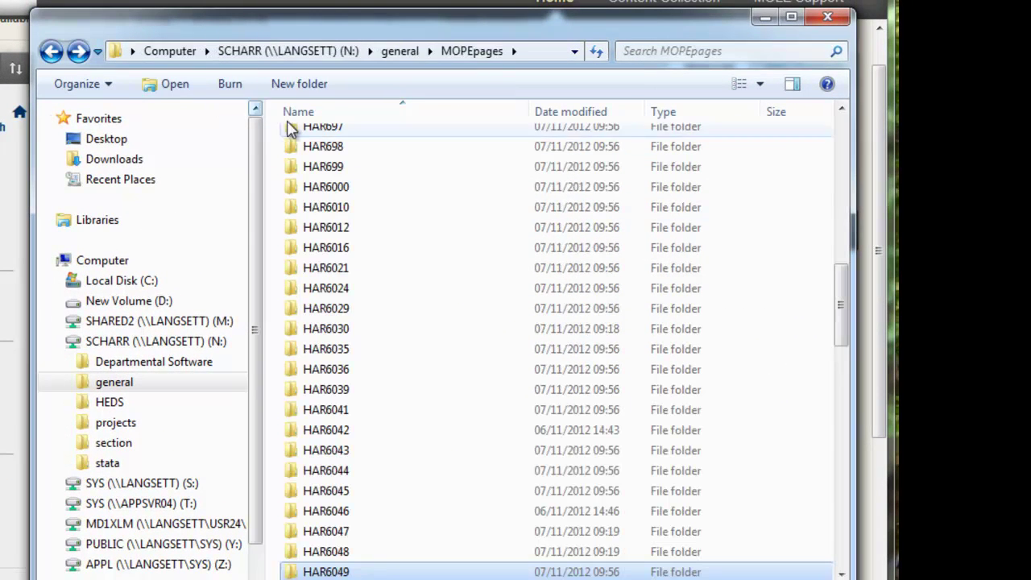
double_click(351, 572)
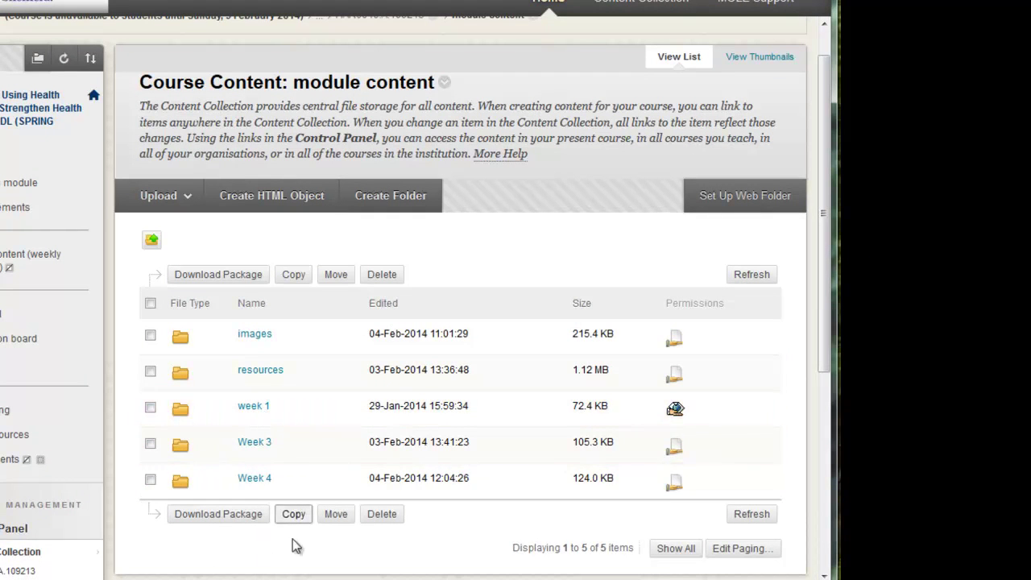
Return to the browser, open the "week 1" folder in the content collection and look through its HTML files.
click(246, 408)
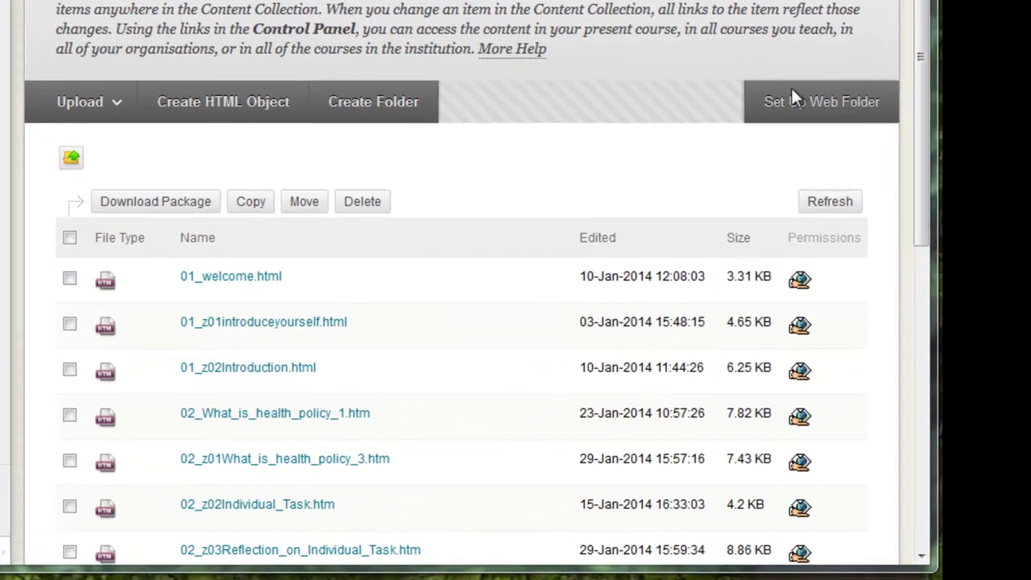
drag(920, 8, 933, 129)
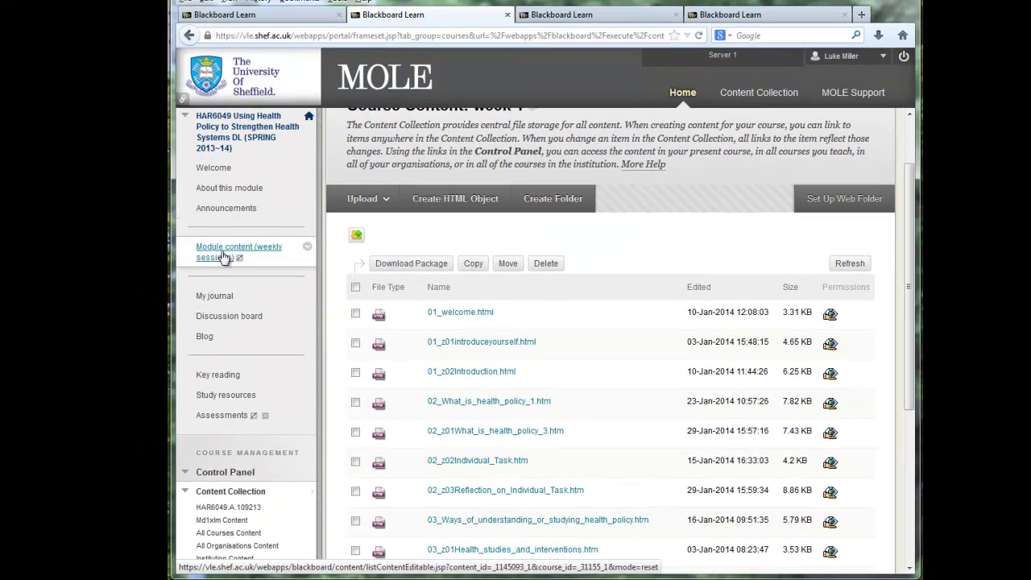
Open the Week 1 session in Module content (weekly sessions) and start creating a File content item there.
click(214, 254)
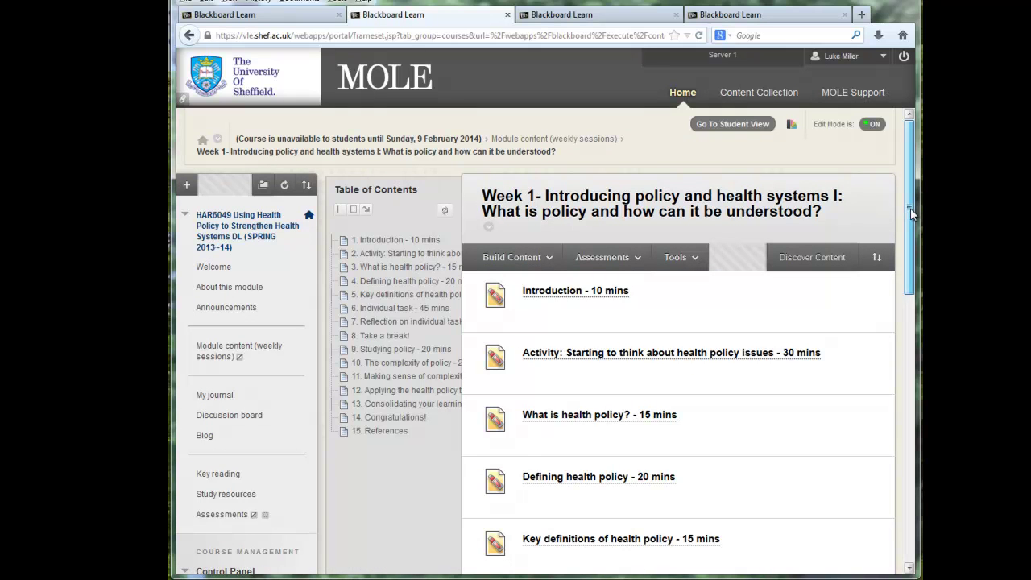
mouse_move(910, 209)
mouse_down()
mouse_move(910, 419)
mouse_move(910, 222)
mouse_up()
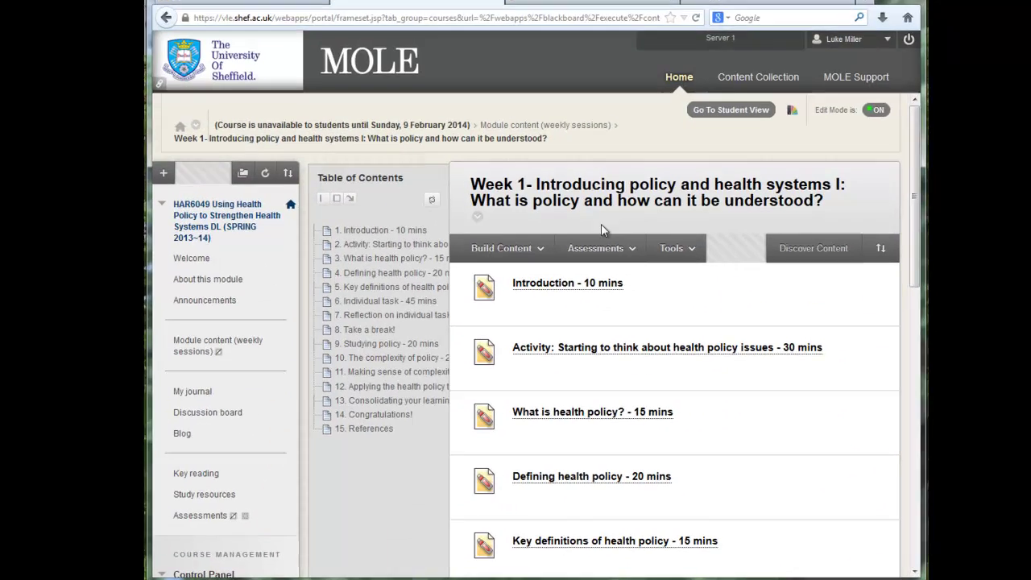
mouse_move(511, 257)
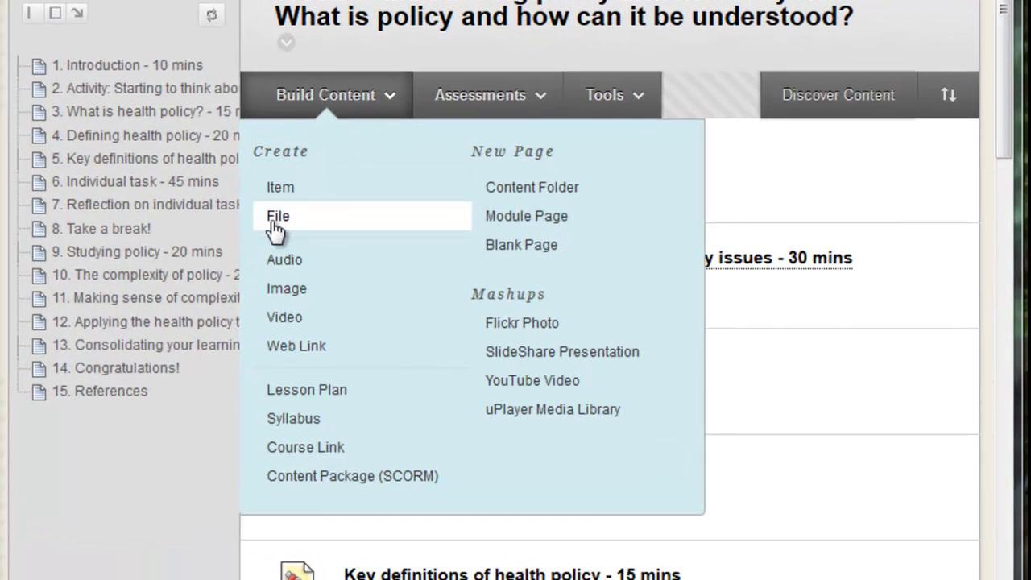
click(273, 220)
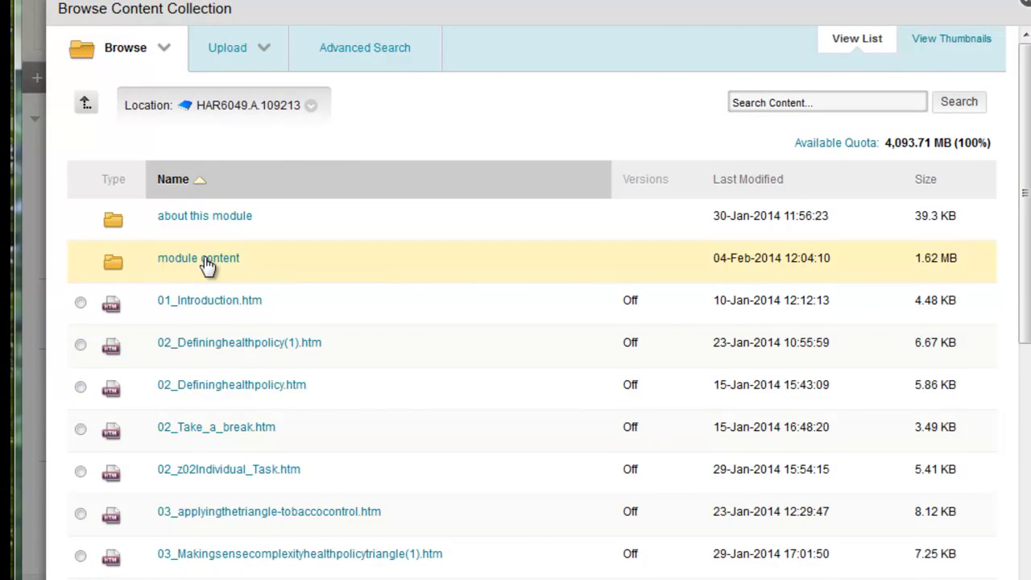
Select 04_Applying_your_learning.htm from the "module content" folder's "week 1" subfolder in the content collection as the file to link.
click(206, 264)
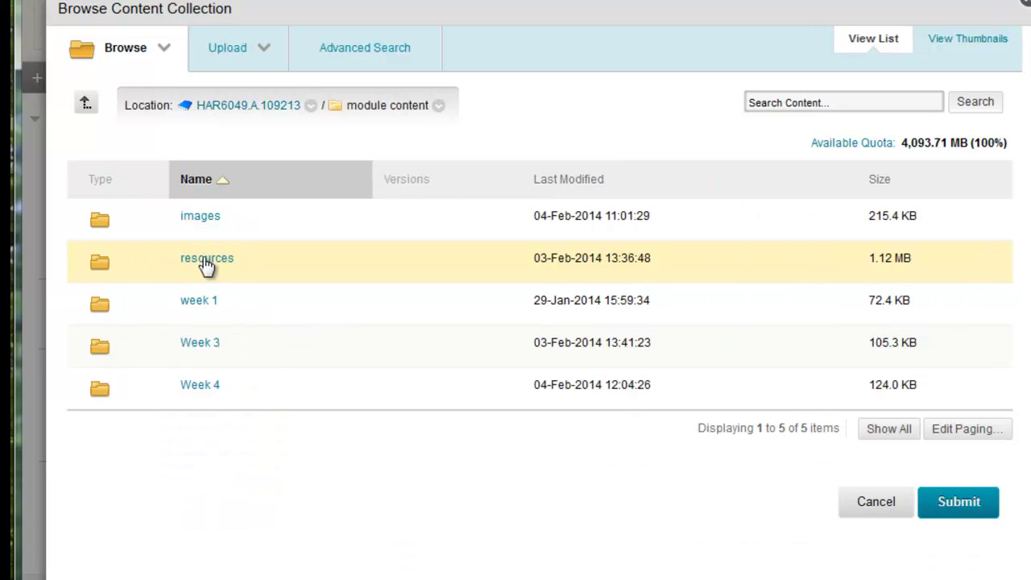
click(203, 302)
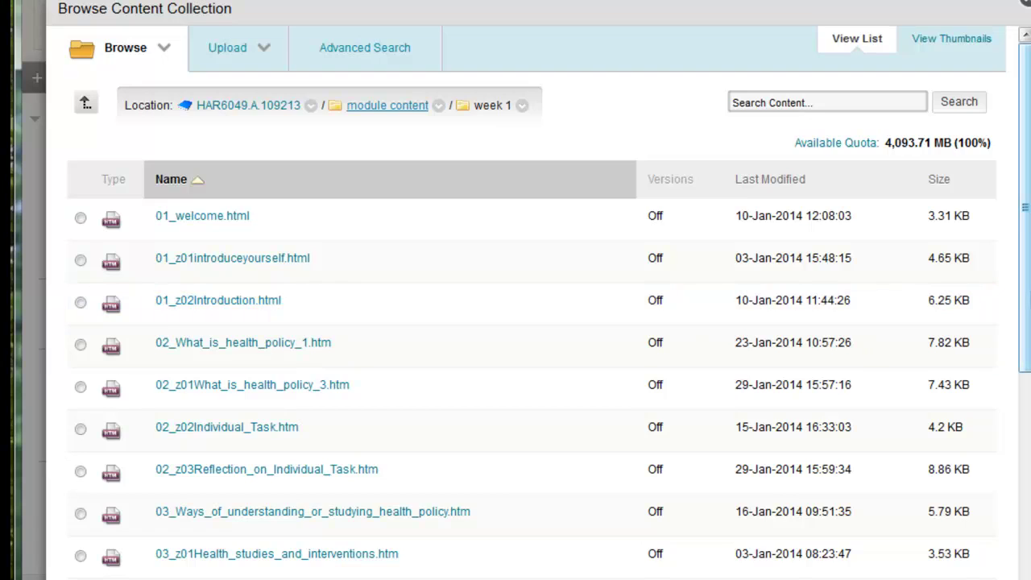
scroll(515, 322, down, 5)
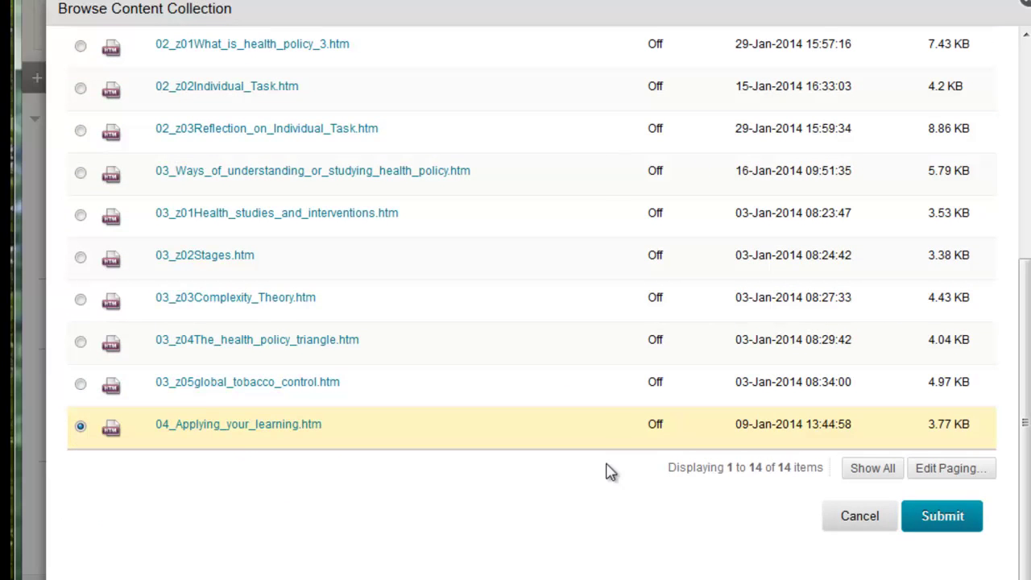
click(942, 516)
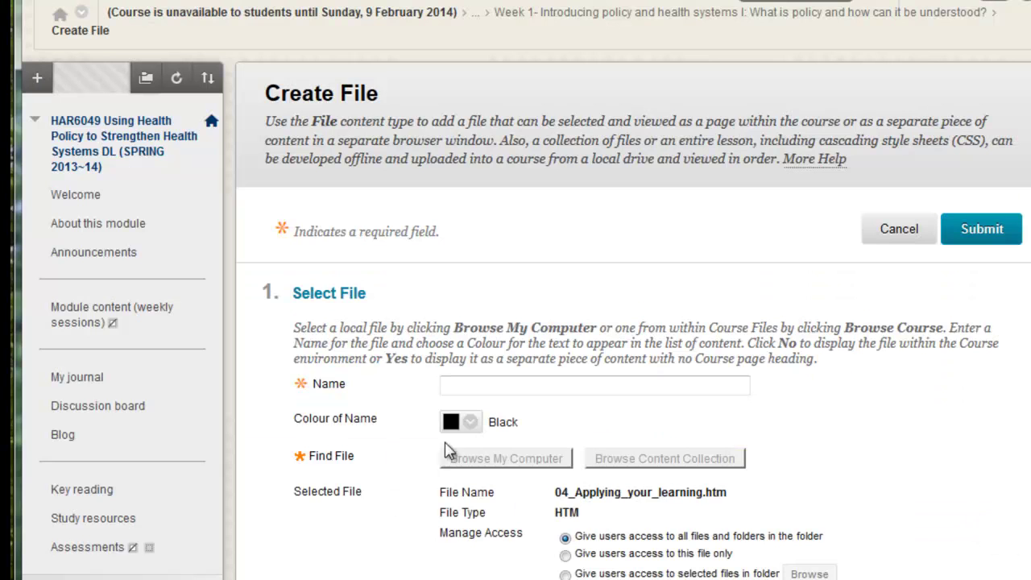
Name the new file item "Applying your learning" and submit it to the Week 1 session.
drag(552, 495, 729, 499)
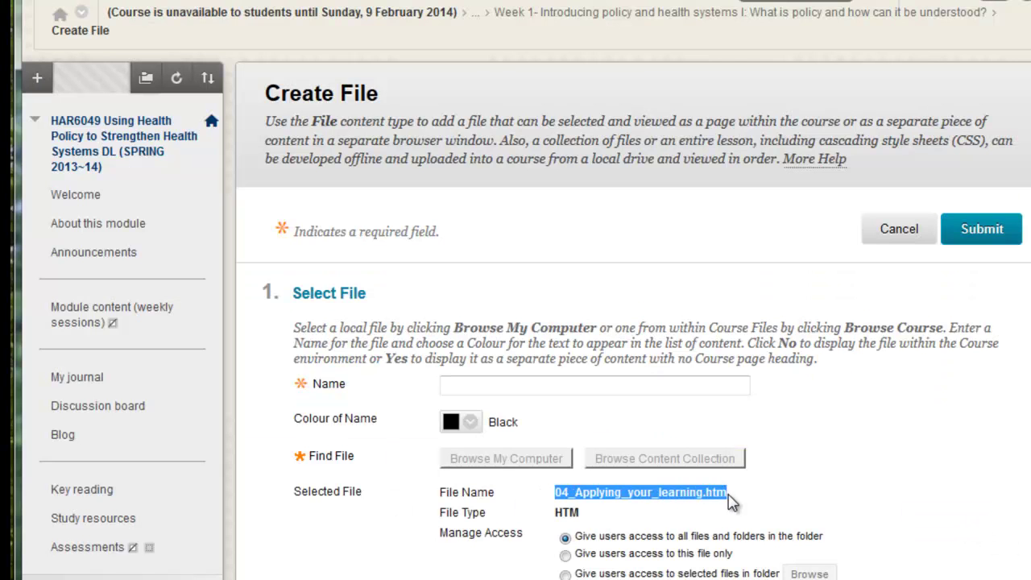
click(803, 503)
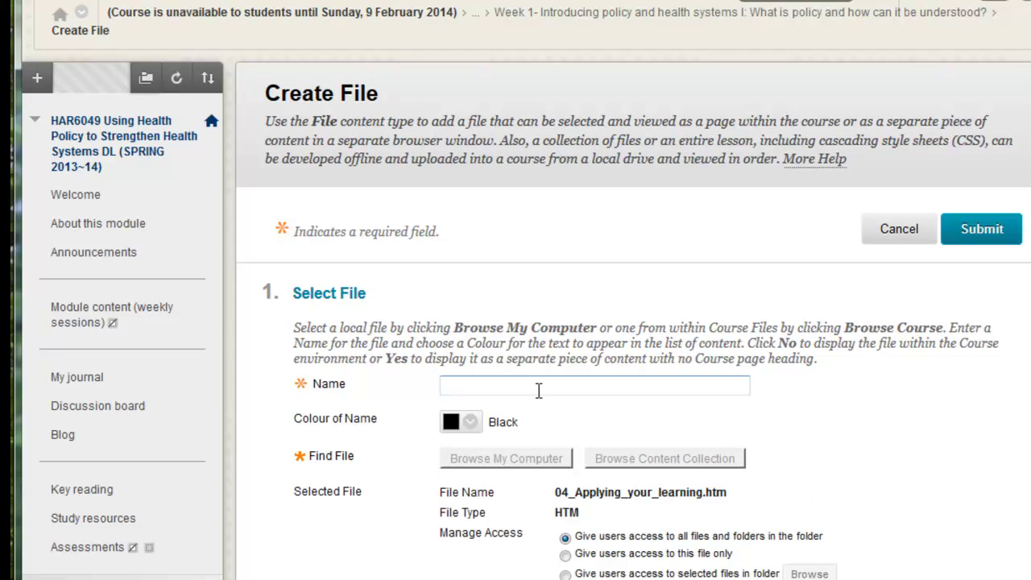
click(539, 387)
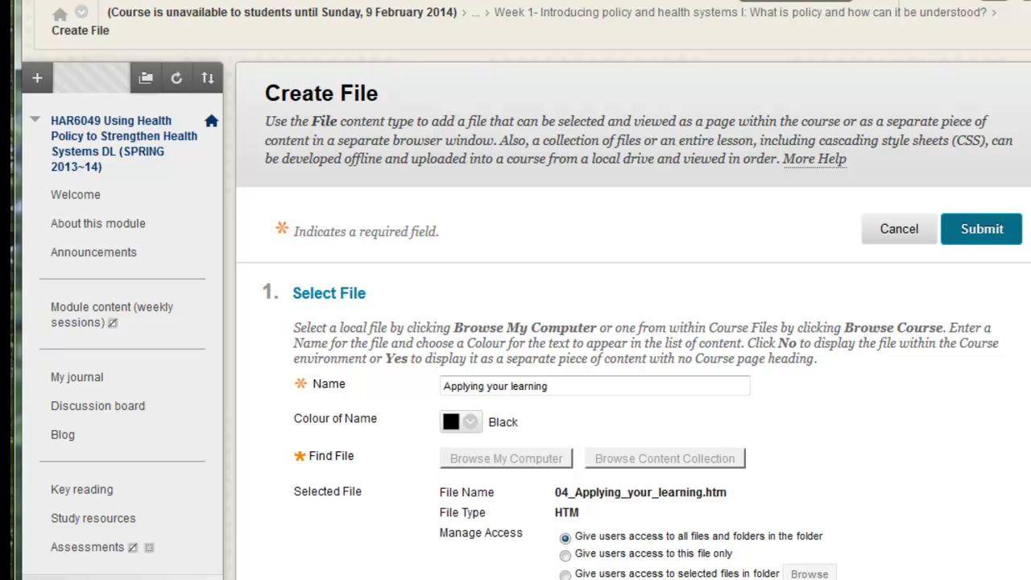
scroll(515, 322, down, 3)
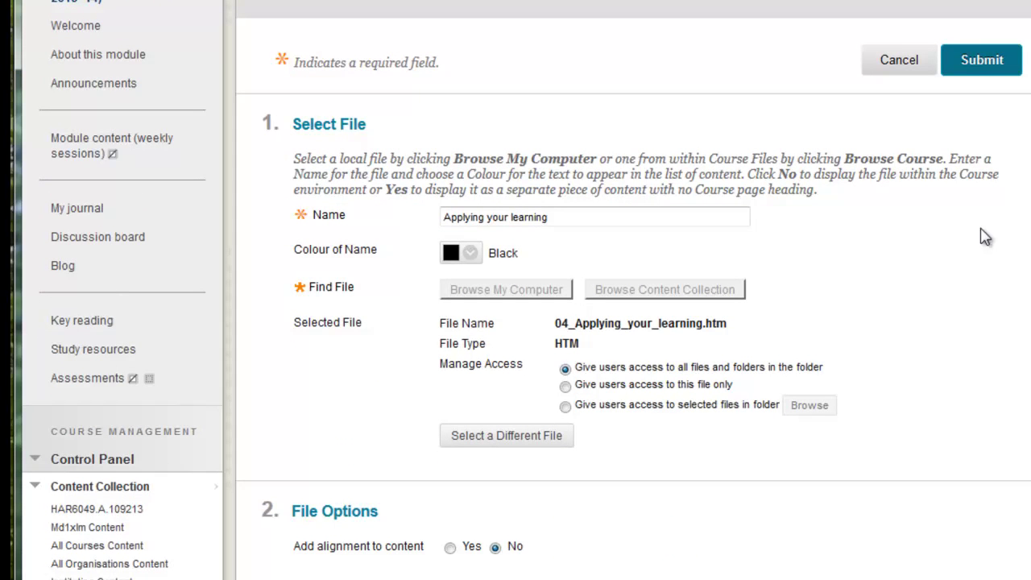
click(962, 57)
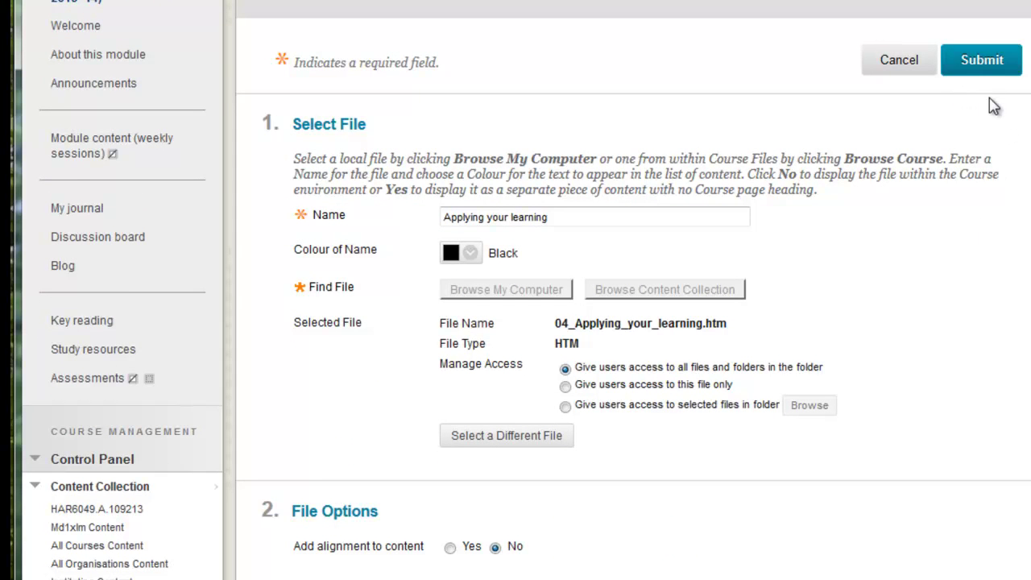
Find the "Applying your learning" item at the end of the Week 1 session and delete it.
scroll(970, 254, down, 10)
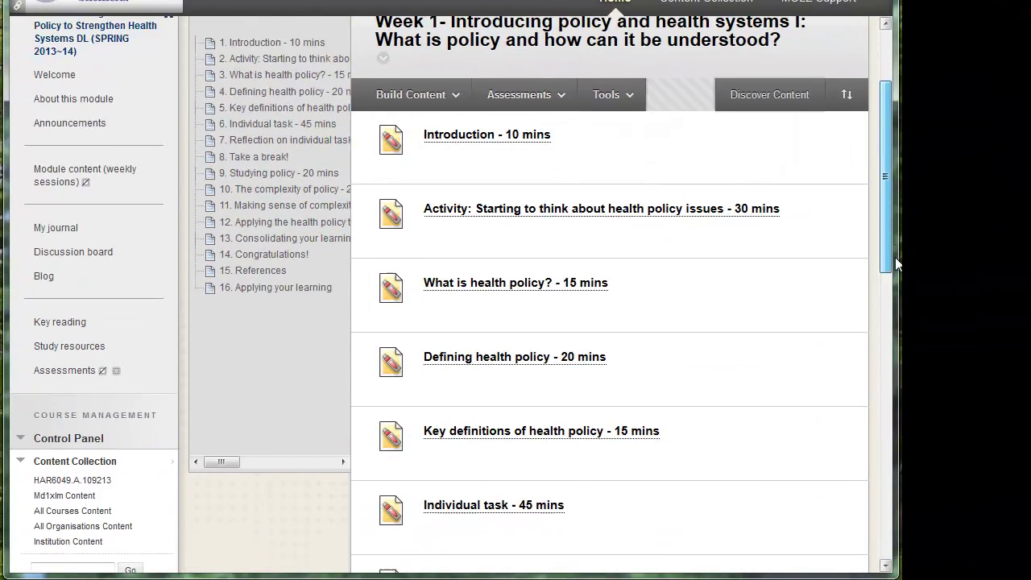
scroll(866, 522, down, 1)
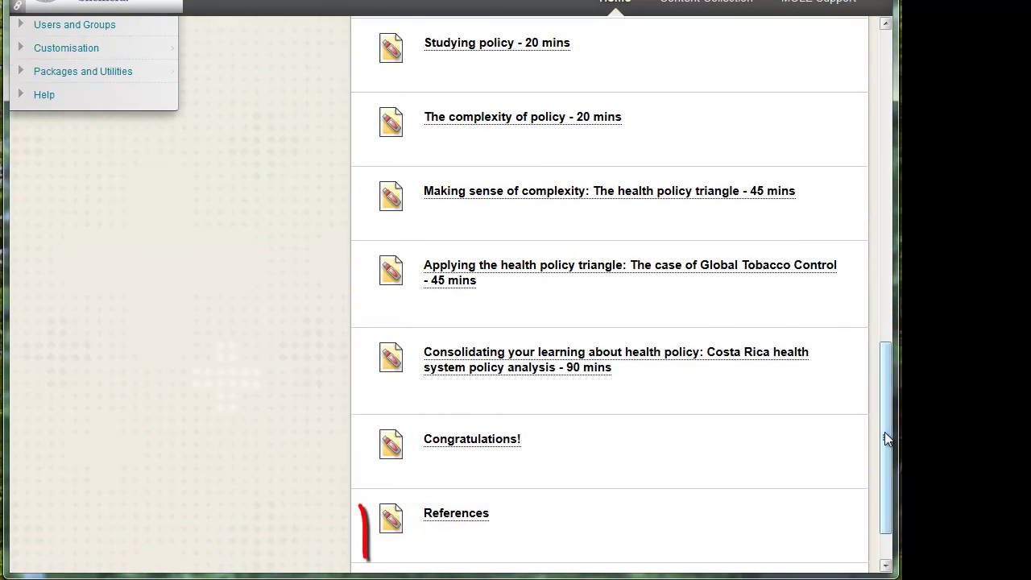
drag(884, 432, 890, 484)
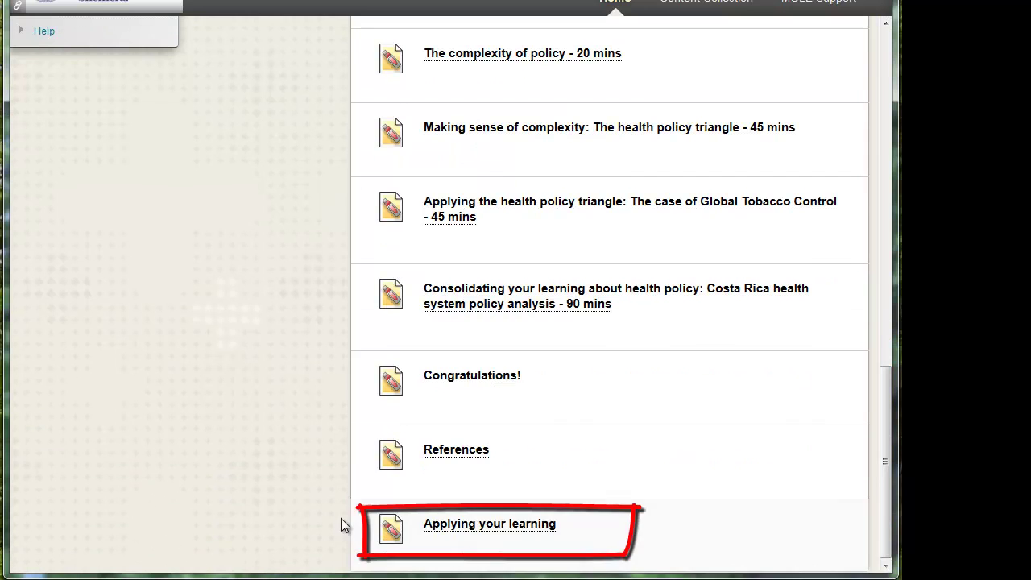
drag(358, 520, 379, 527)
click(564, 524)
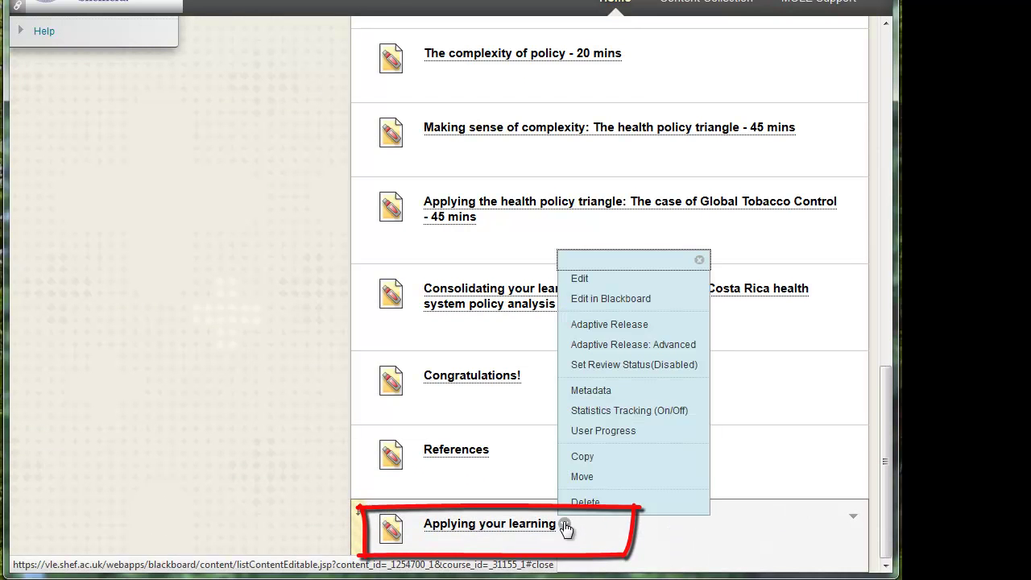
click(585, 502)
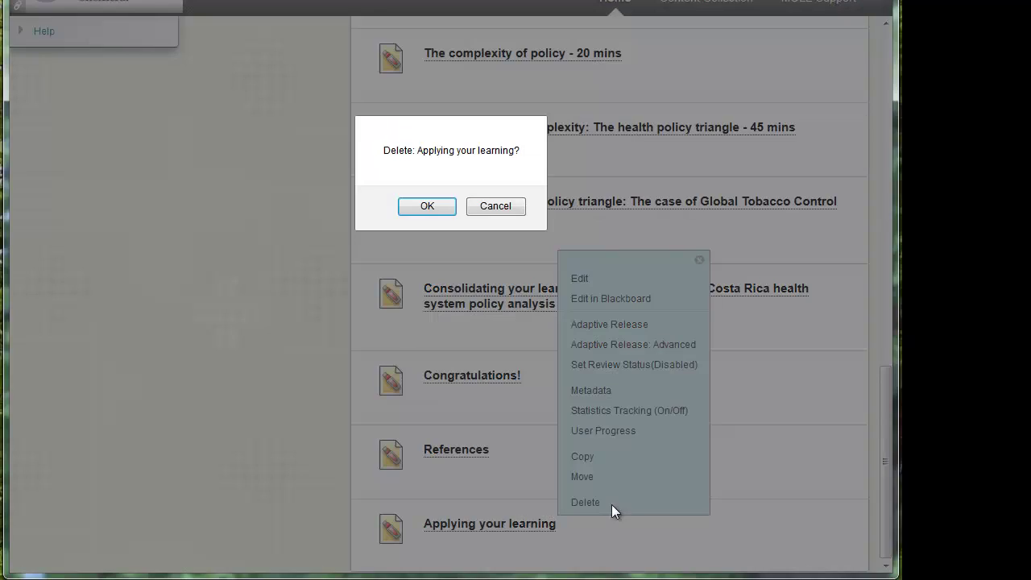
click(398, 207)
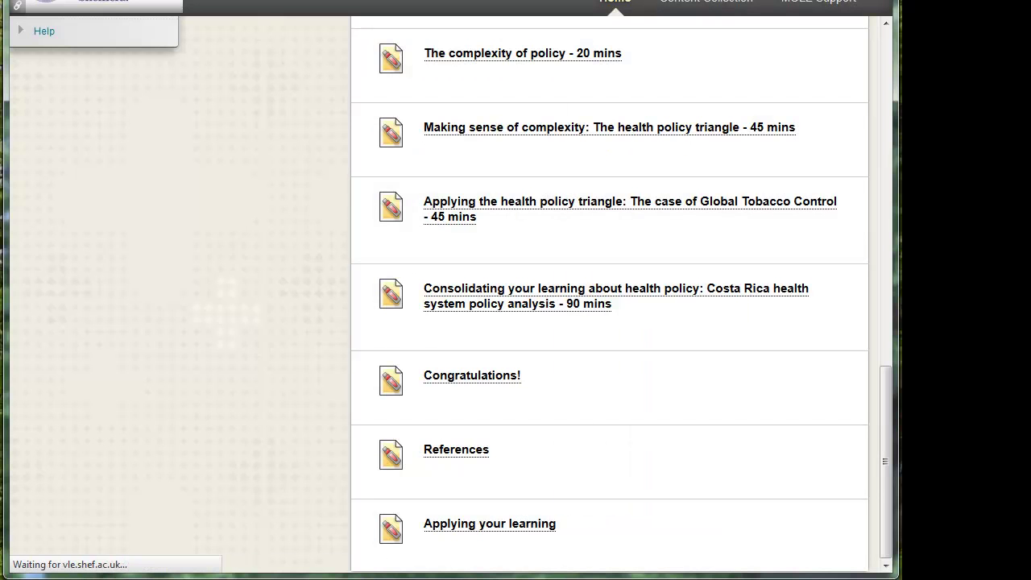